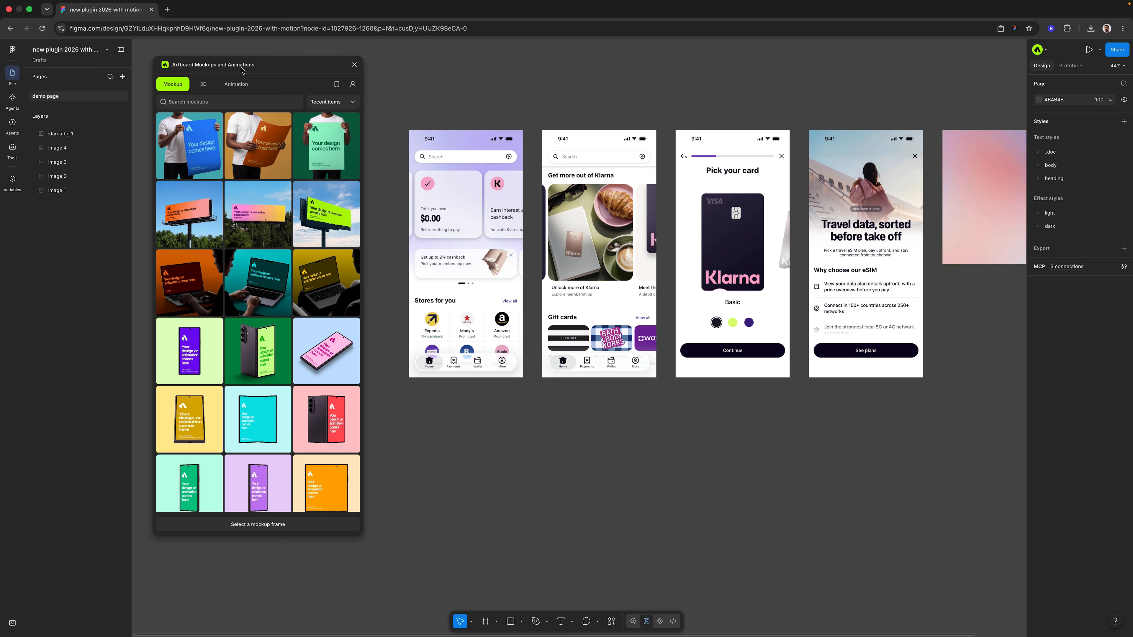
Browse the mockup, 3D model and animation libraries, and open the Orbit 04 animation template
scroll(261, 247, "down", 5)
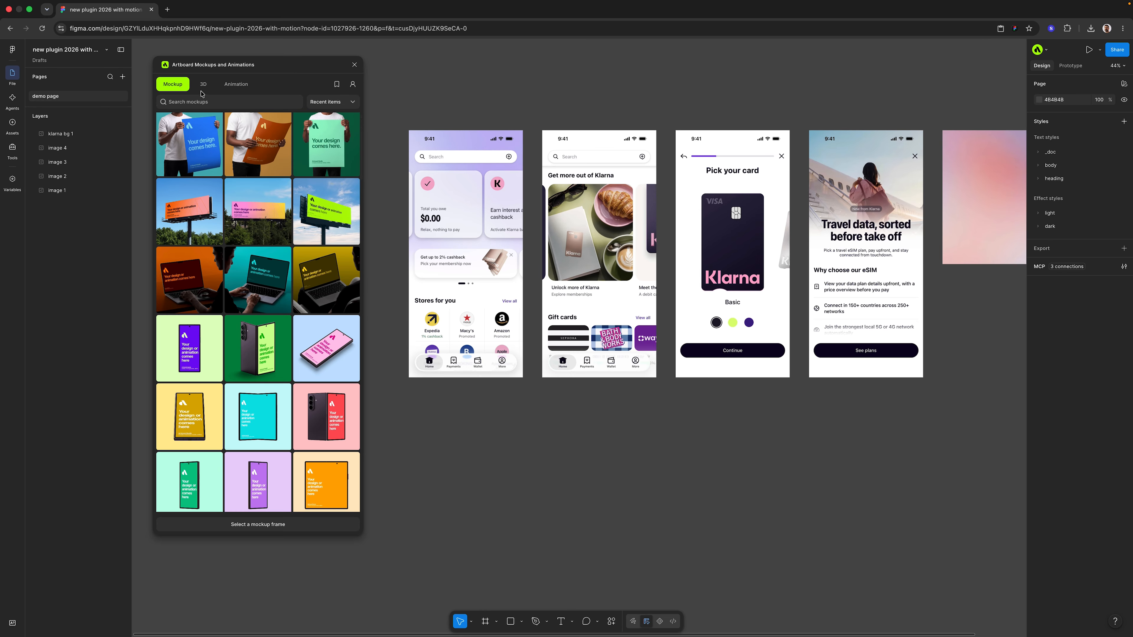
left_click(203, 88)
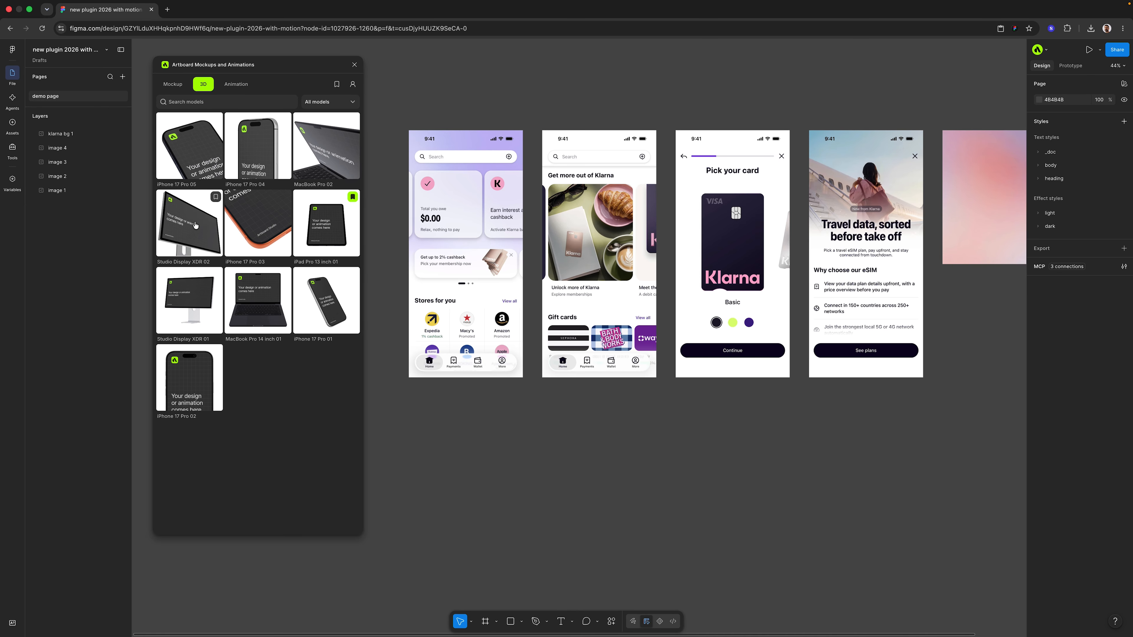
left_click(236, 84)
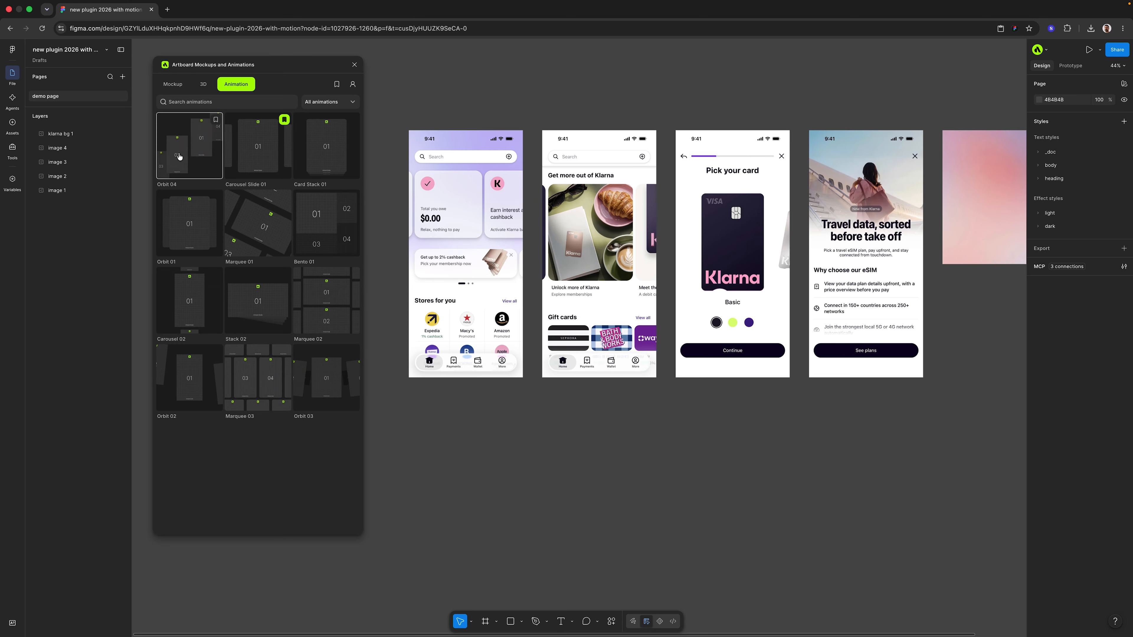
left_click(180, 156)
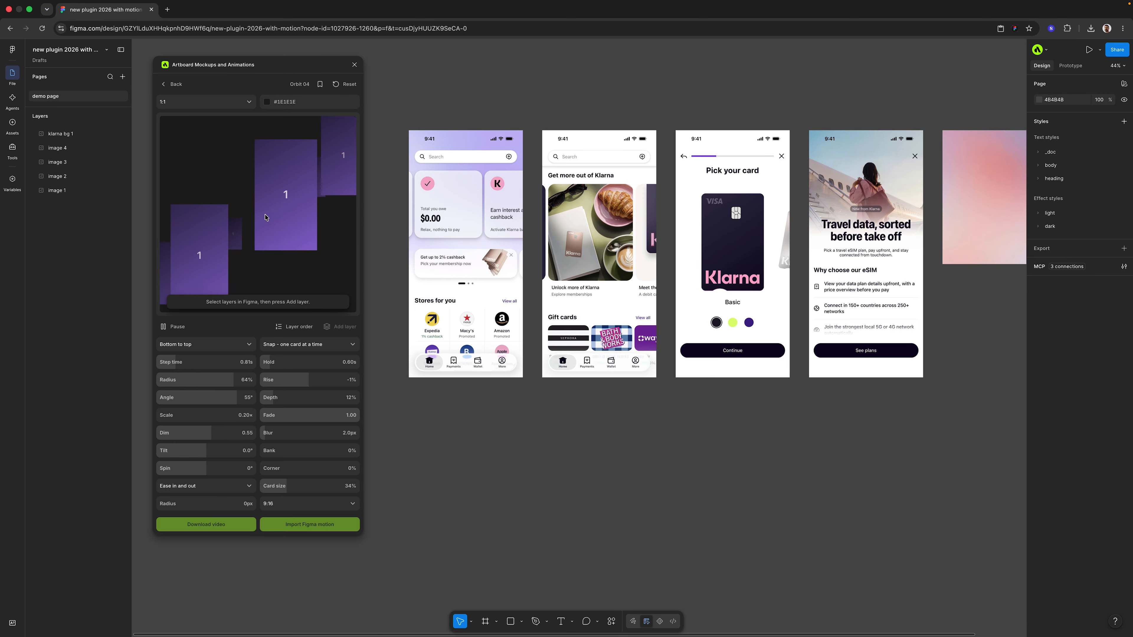
Add the four app screens, image 1 to image 4, to the Orbit 04 animation as its layers
left_click_drag(386, 91, 864, 490)
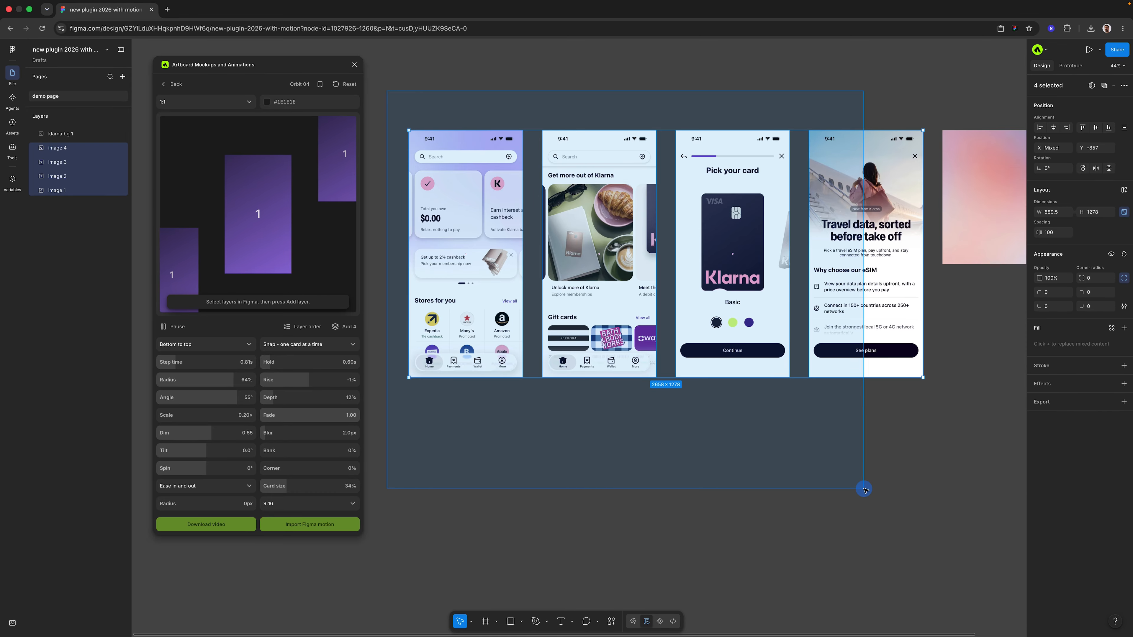
left_click_drag(864, 490, 864, 490)
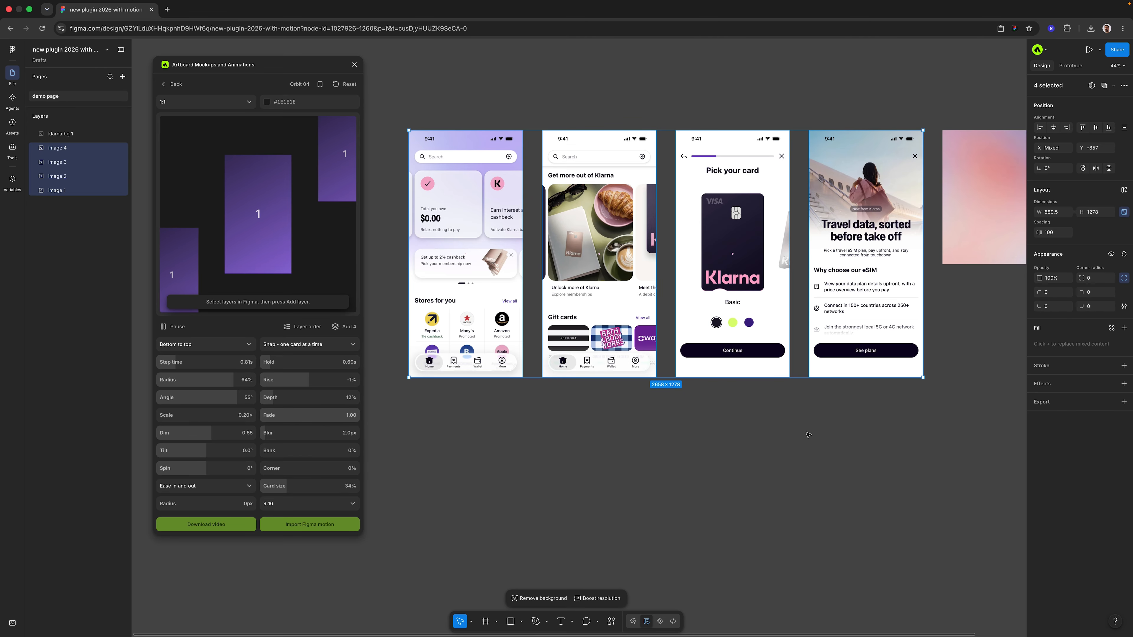
left_click(345, 329)
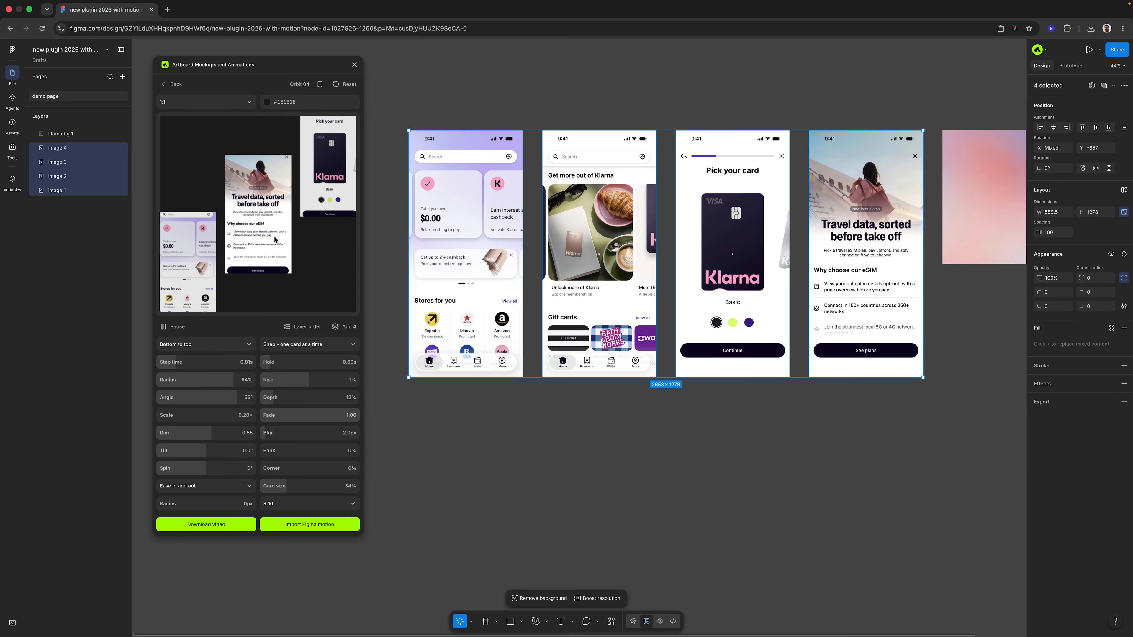
Set the animation cards' aspect ratio to From layer and their corner radius to 46 px
left_click(283, 504)
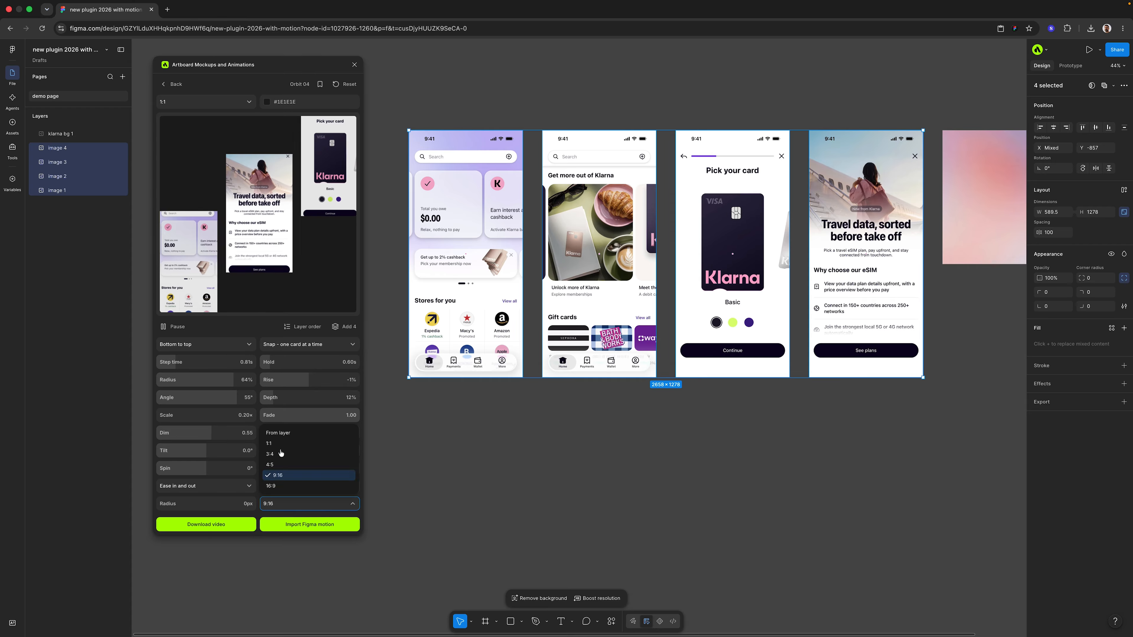
left_click(282, 436)
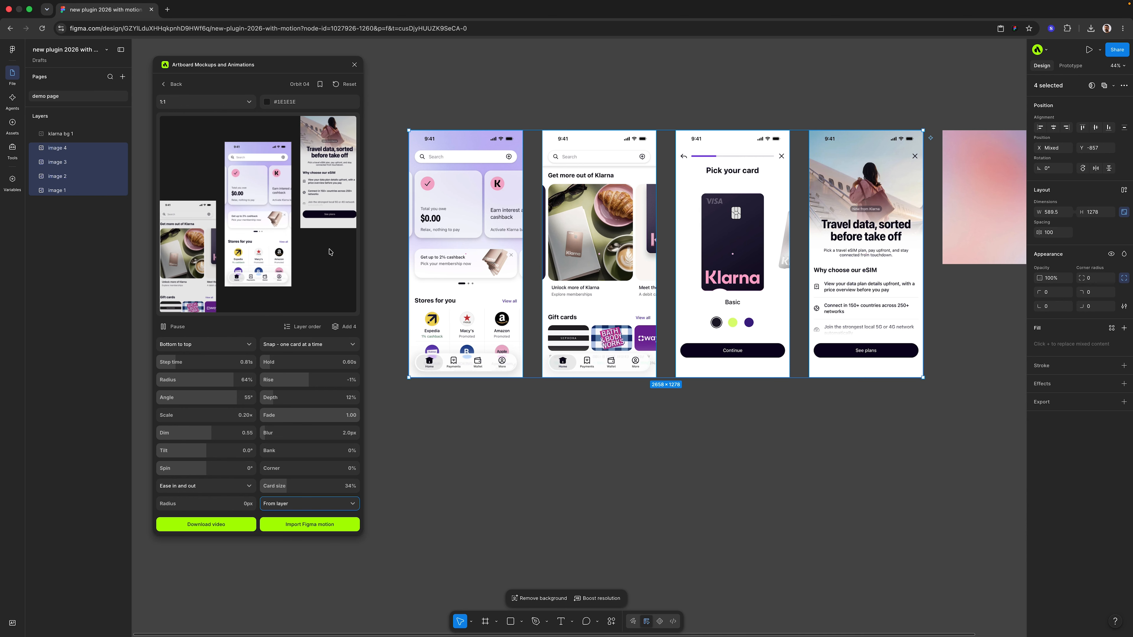
left_click_drag(169, 502, 193, 501)
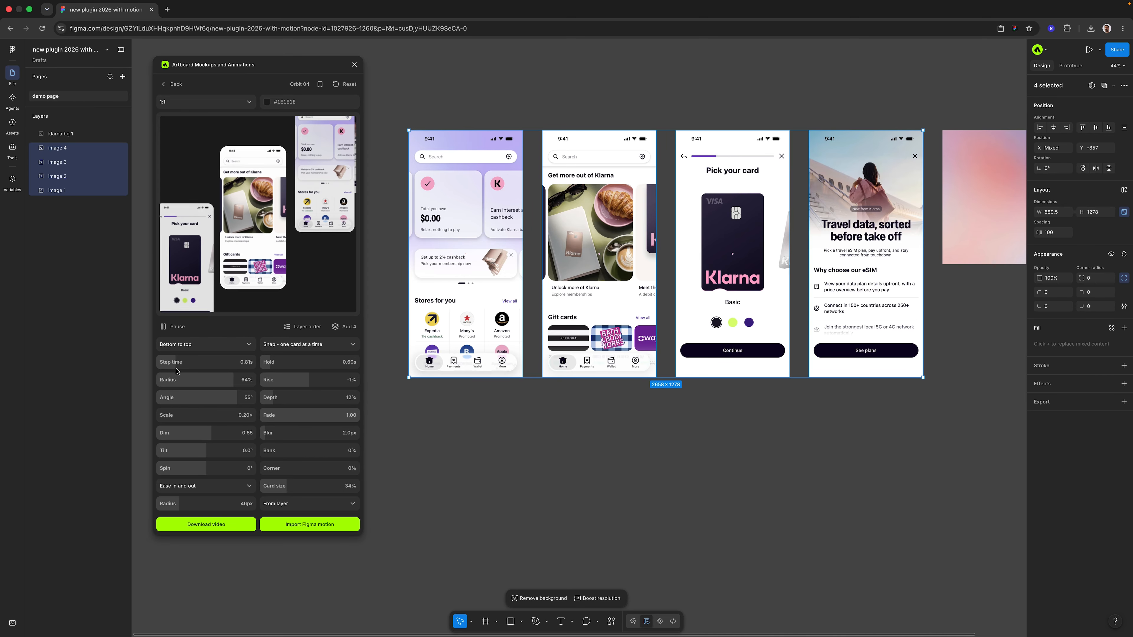
Set the animation's step time to 1.06 s, tilt to -8.0° and depth to 11%
mouse_move(173, 362)
left_mouse_down()
mouse_move(197, 362)
mouse_move(181, 362)
left_mouse_up()
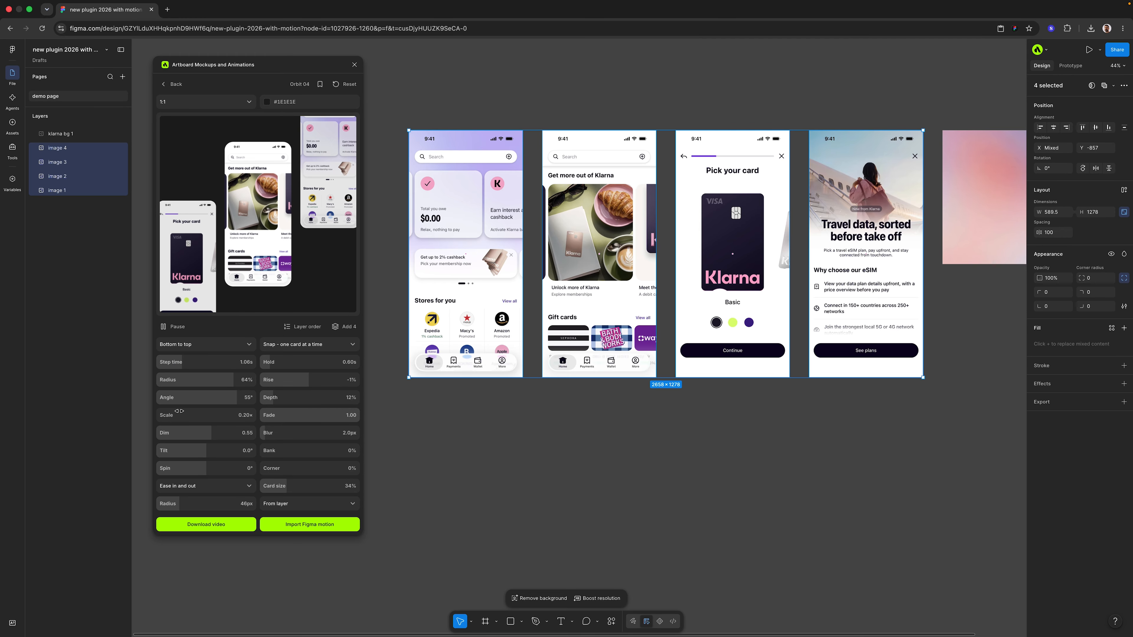
mouse_move(173, 451)
left_mouse_down()
mouse_move(190, 450)
mouse_move(163, 450)
left_mouse_up()
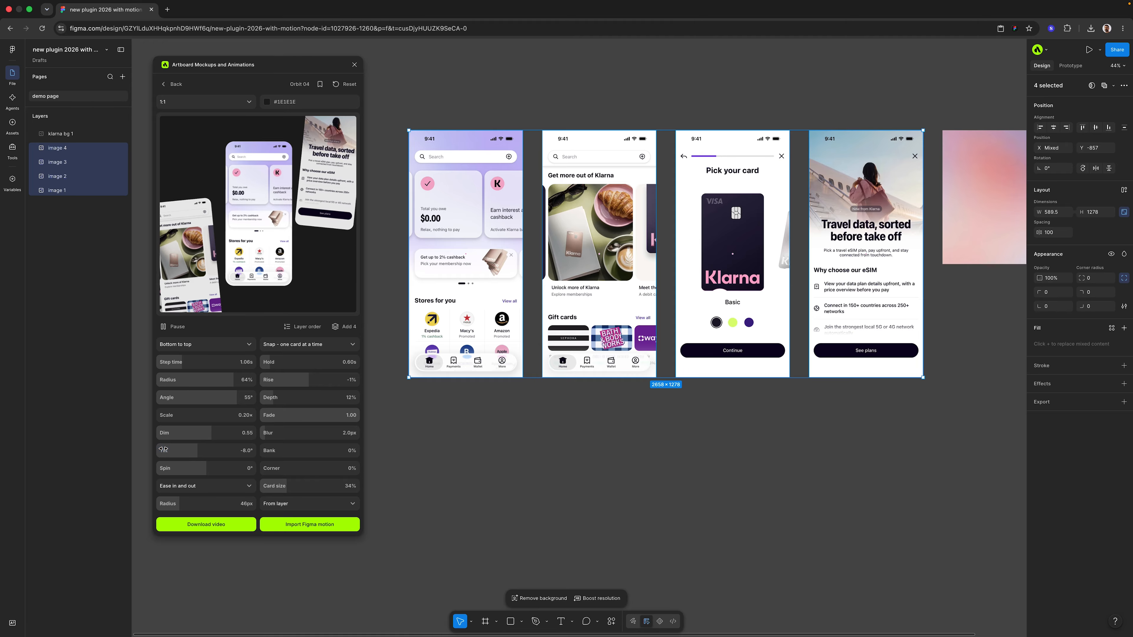
left_click_drag(279, 399, 277, 414)
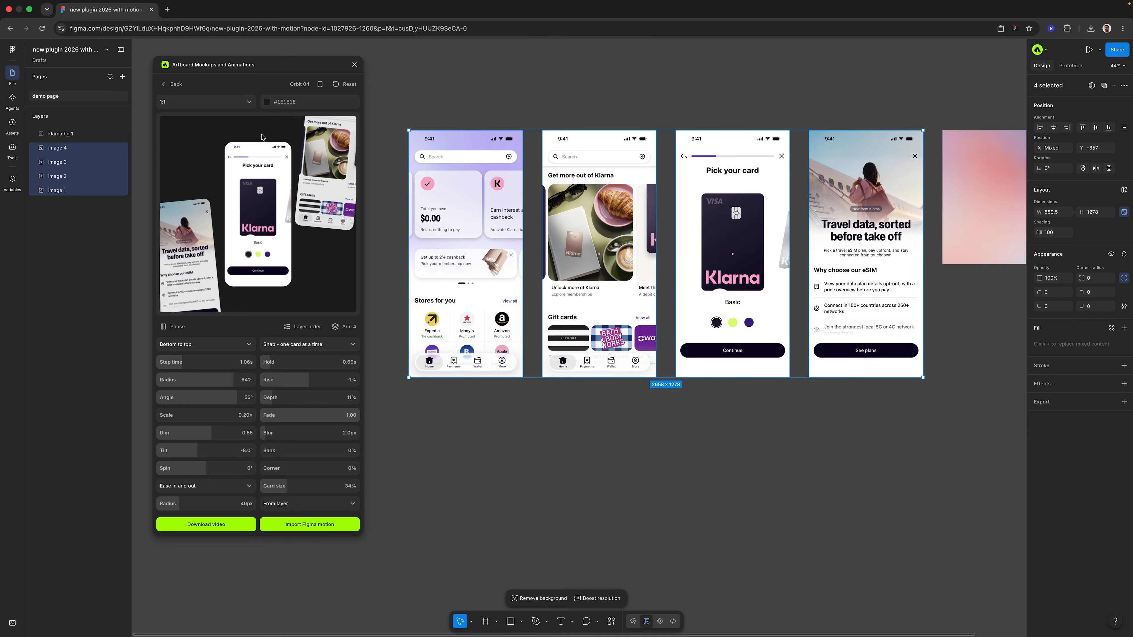
Set the animation background to solid D79F9F, also trying a linear gradient and viewing the media option
left_click(270, 103)
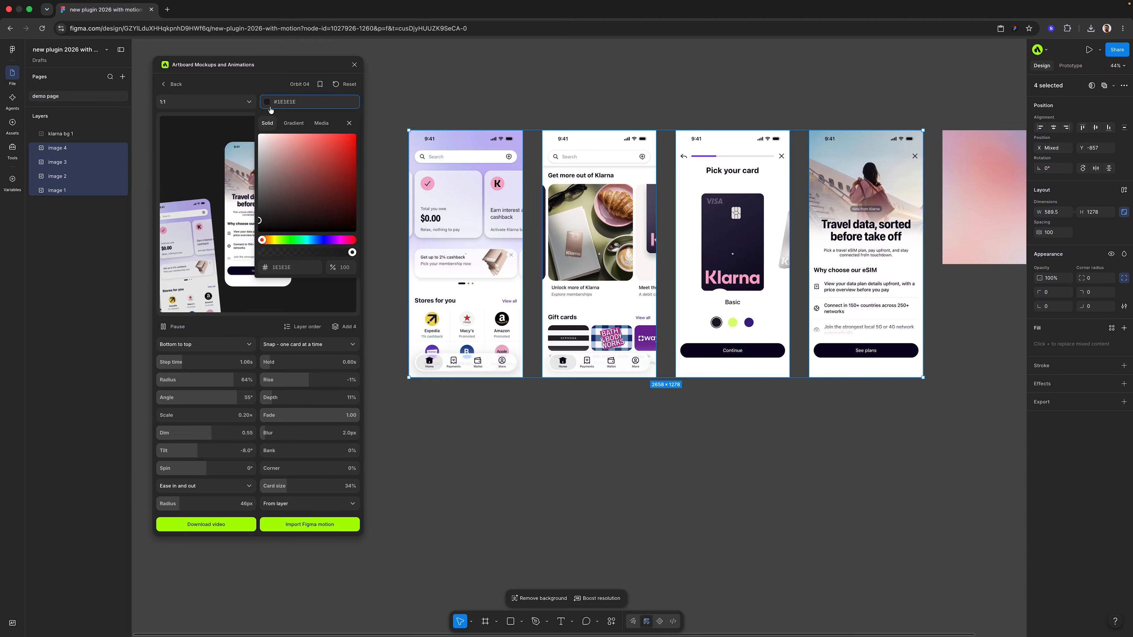
left_click(283, 149)
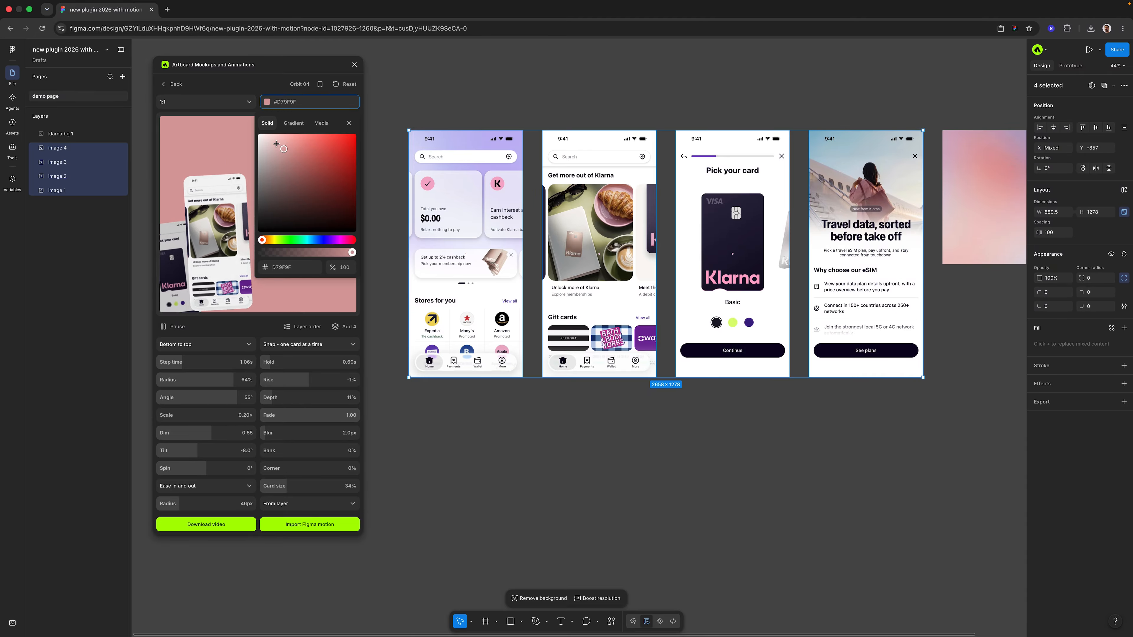
left_click(293, 124)
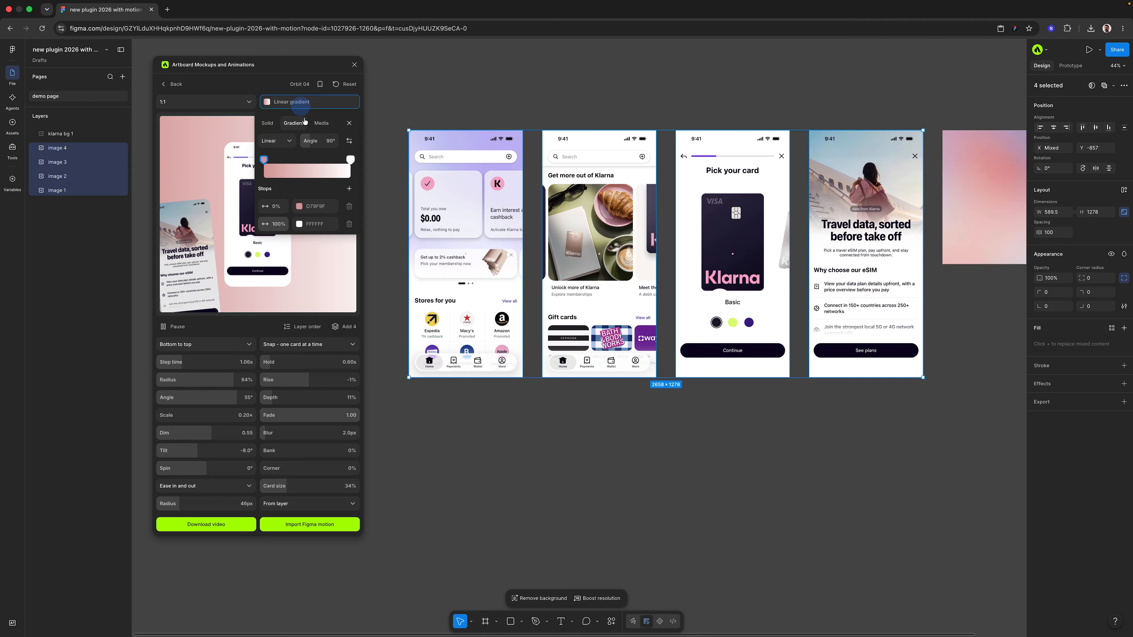
left_click(319, 124)
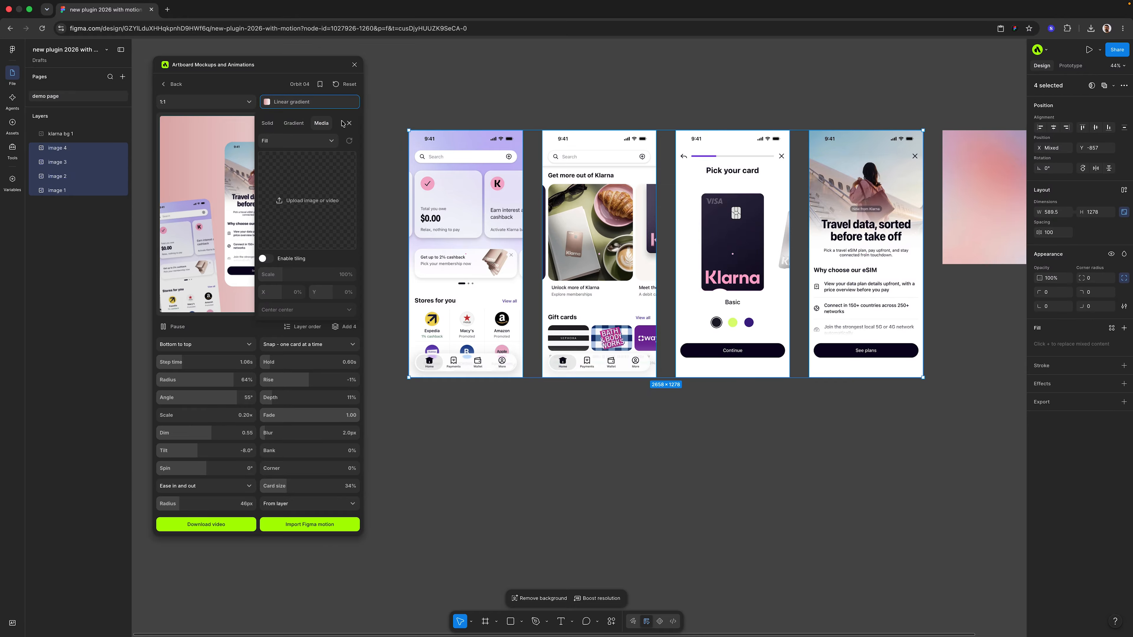
left_click(268, 123)
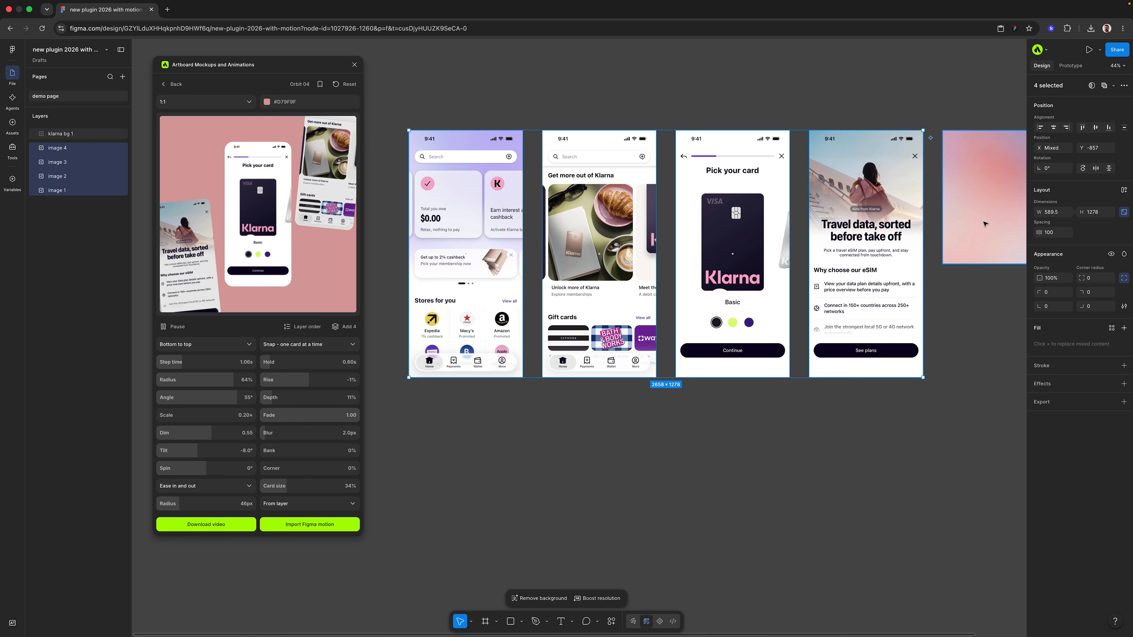
Import the configured Orbit 04 animation onto the canvas as Figma motion
scroll(869, 148, "right", 5)
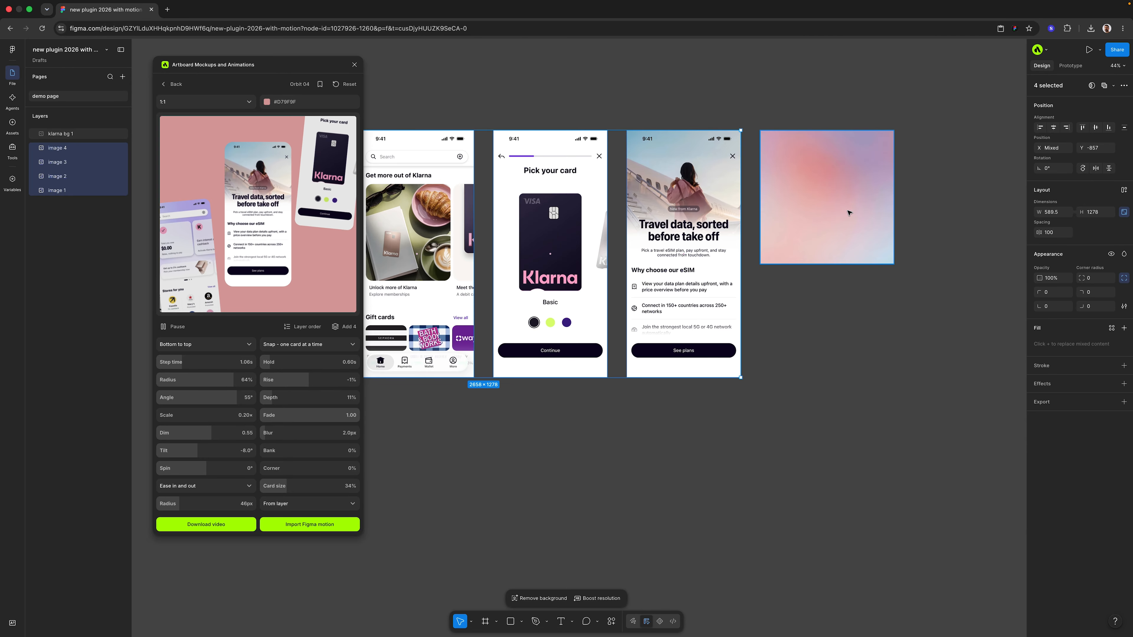
scroll(848, 213, "left", 4)
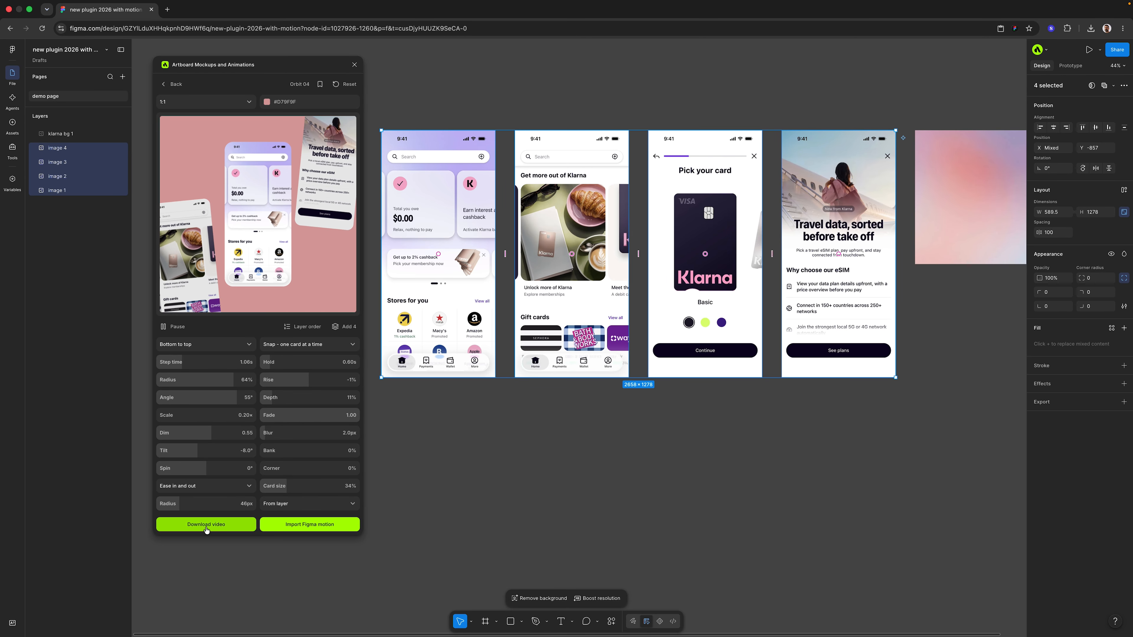
left_click(317, 526)
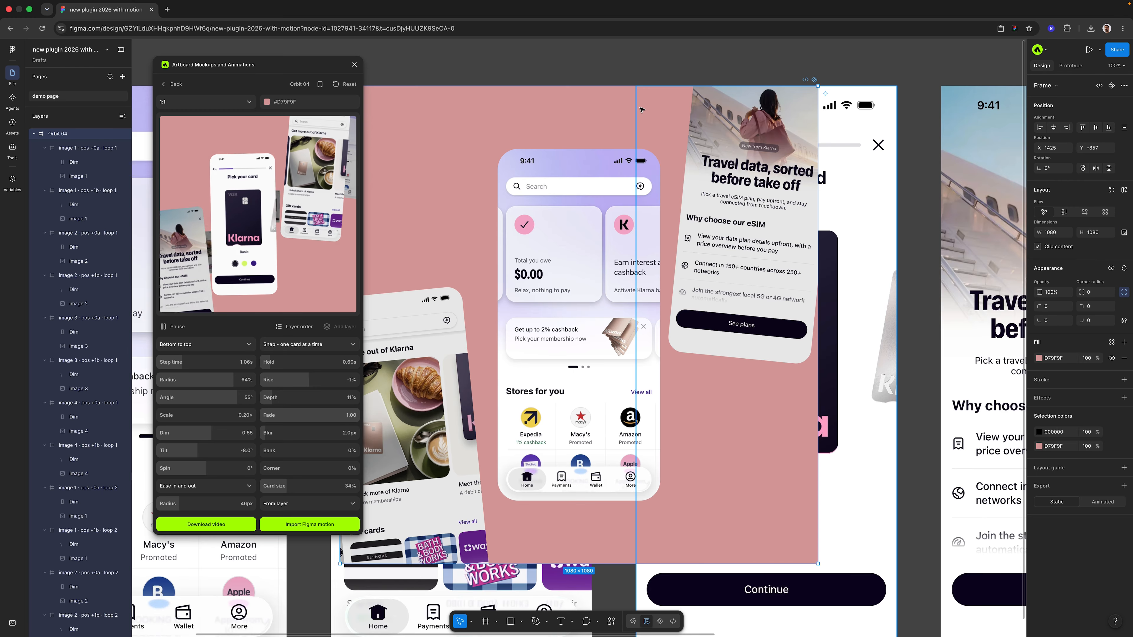
Move the imported Orbit 04 frame to the empty canvas area below the app screens
scroll(649, 173, "down", 5)
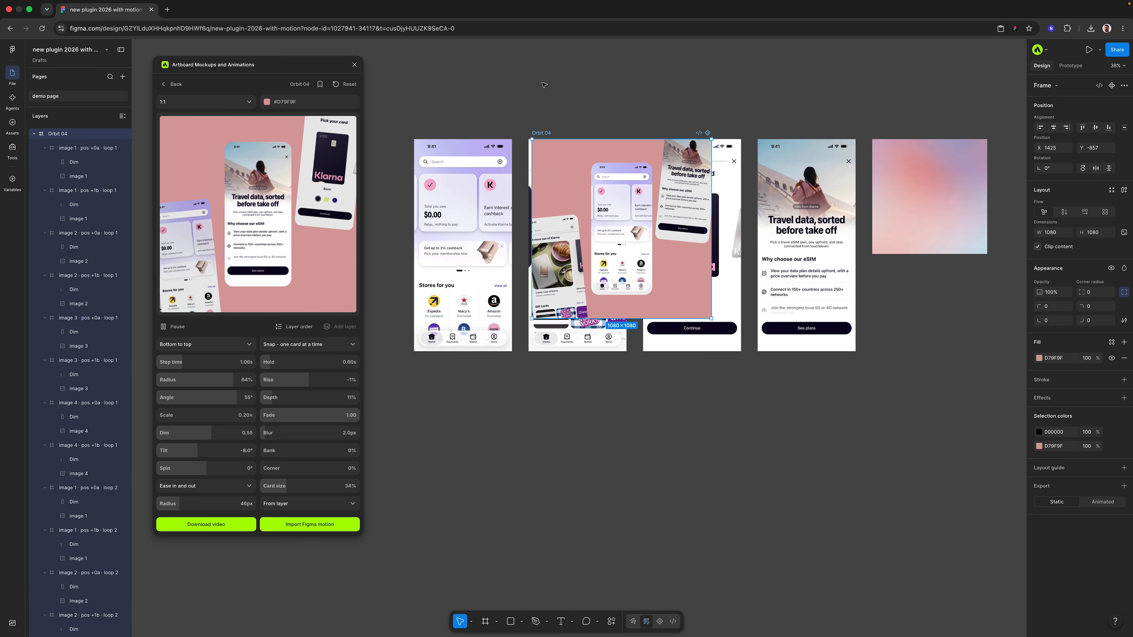
left_click(542, 83)
left_click_drag(546, 134, 552, 402)
scroll(655, 308, "down", 4)
scroll(657, 305, "up", 5)
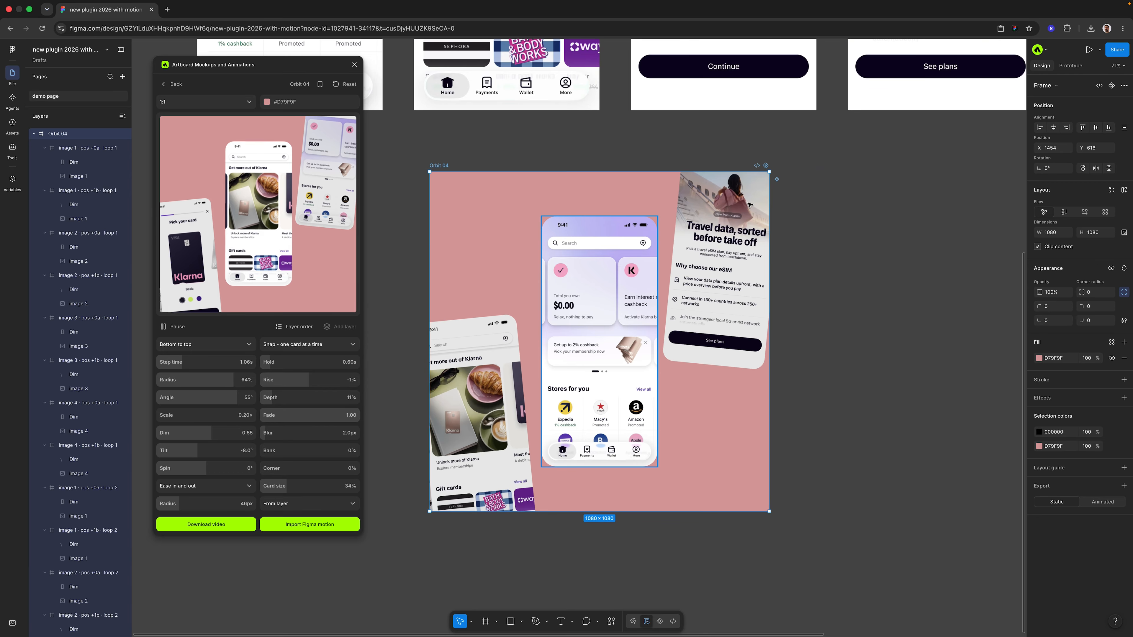
Open the Orbit 04 frame's motion timeline and close the mockup and animation plugin
left_click(766, 165)
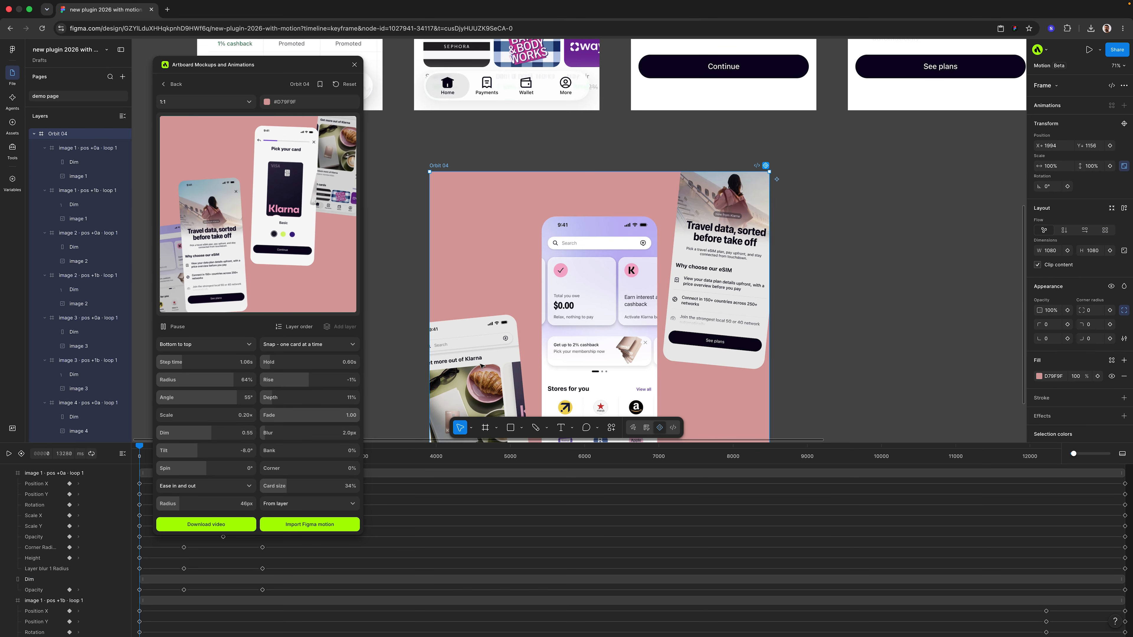
left_click(355, 64)
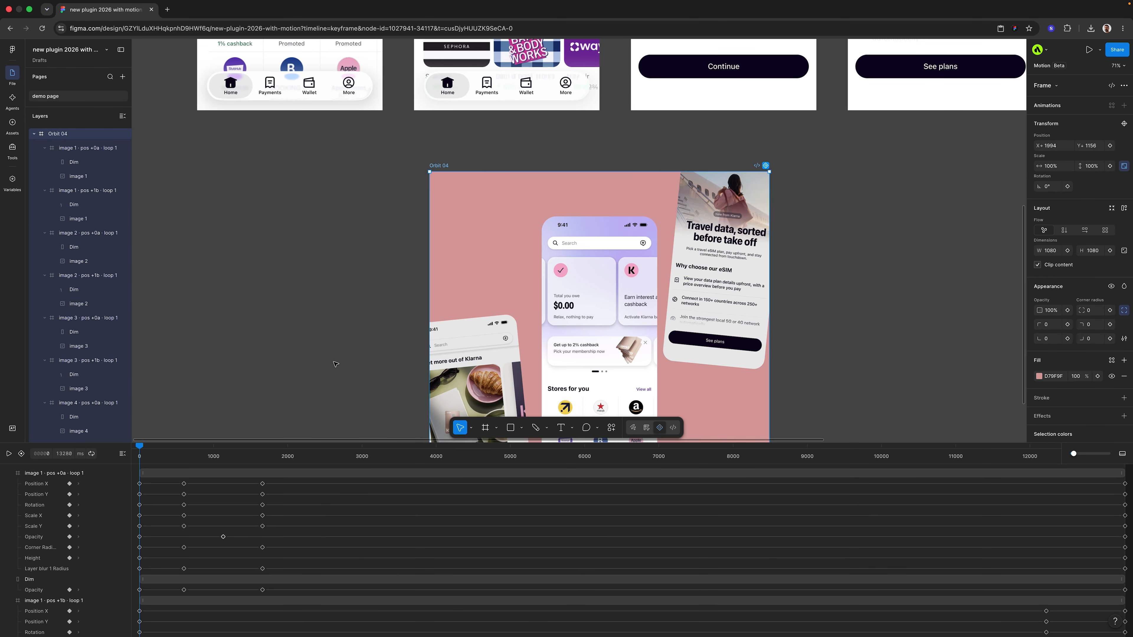
Play back the Orbit 04 animation in the timeline and pause it partway
scroll(336, 364, "down", 5)
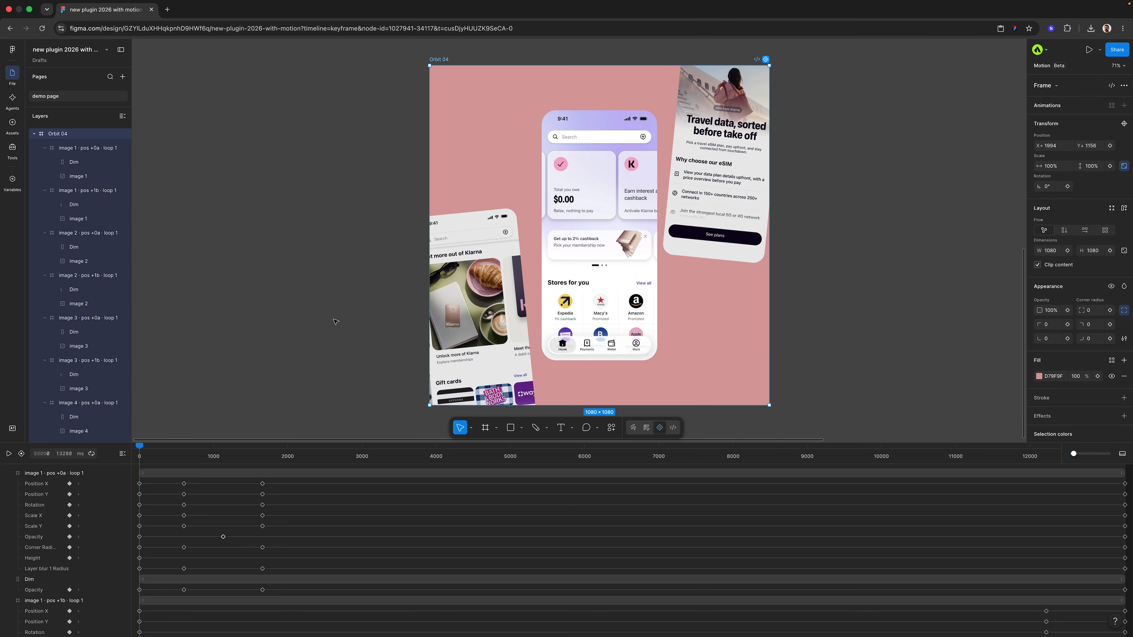
scroll(336, 321, "down", 1)
scroll(335, 322, "up", 1)
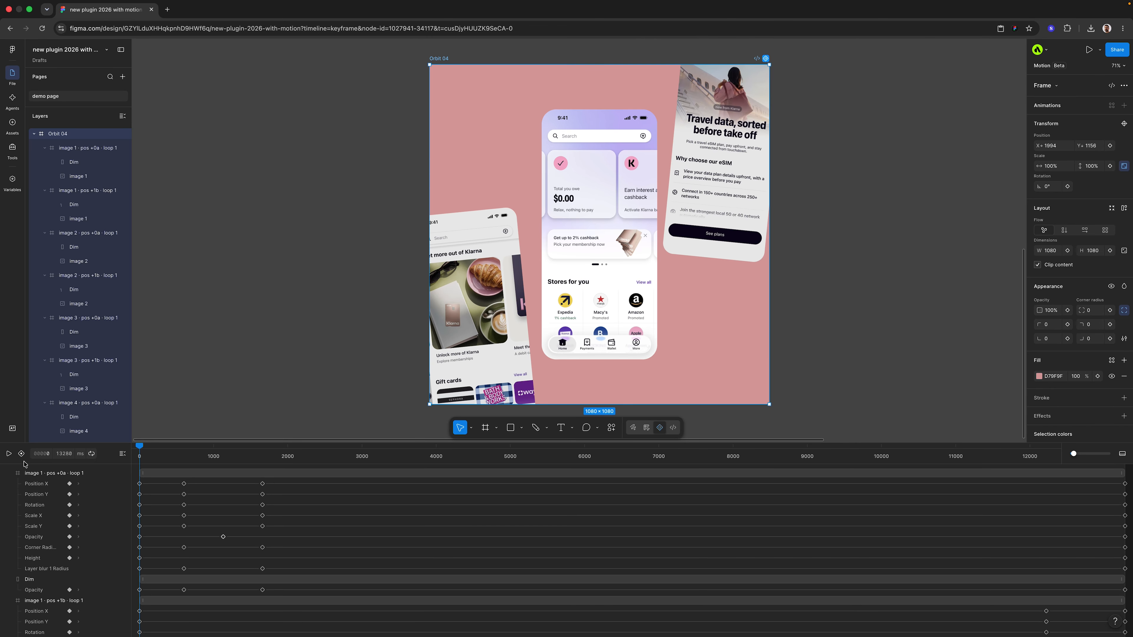
left_click(9, 454)
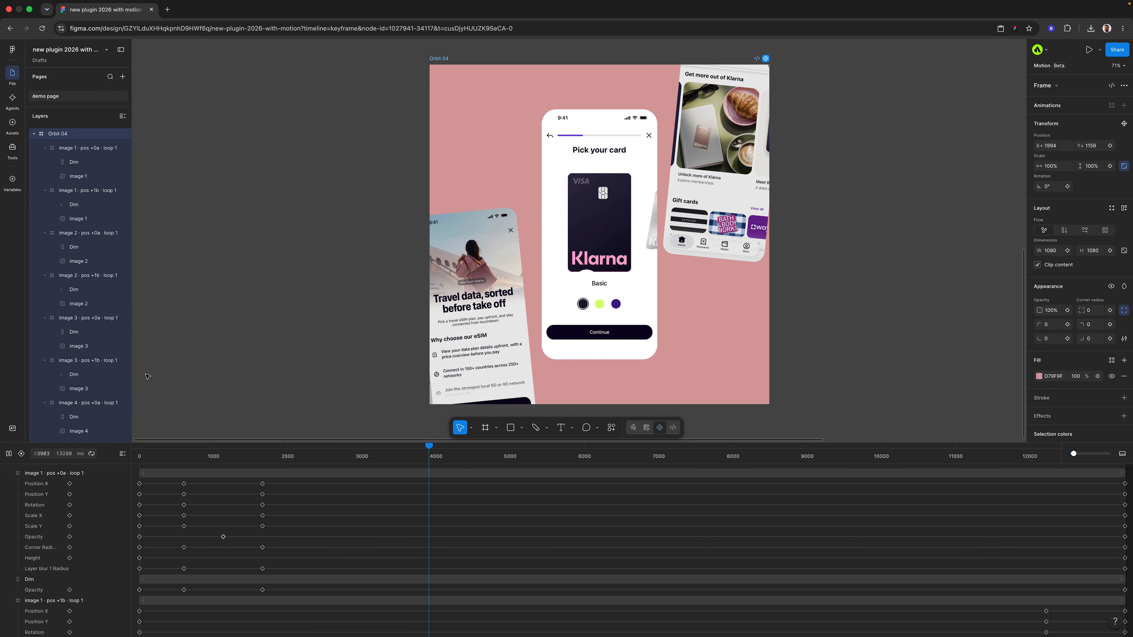
left_click(8, 454)
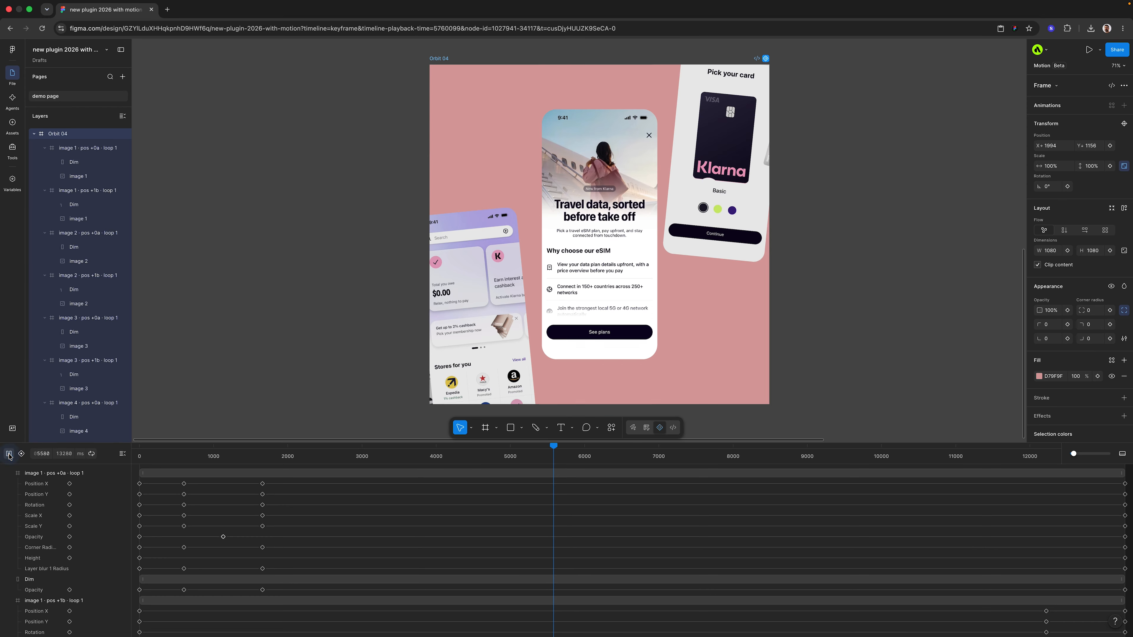
Copy the image fill of the klarna bg 1 gradient picture and deselect it
scroll(477, 274, "down", 5, "ctrl")
scroll(669, 223, "up", 5)
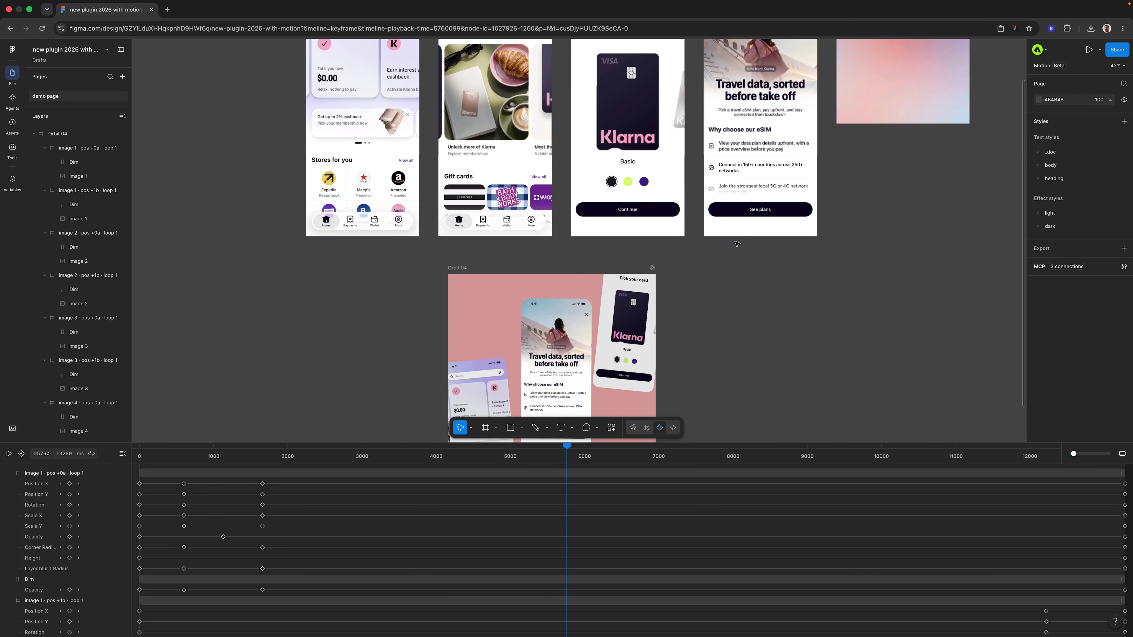
left_click(901, 133)
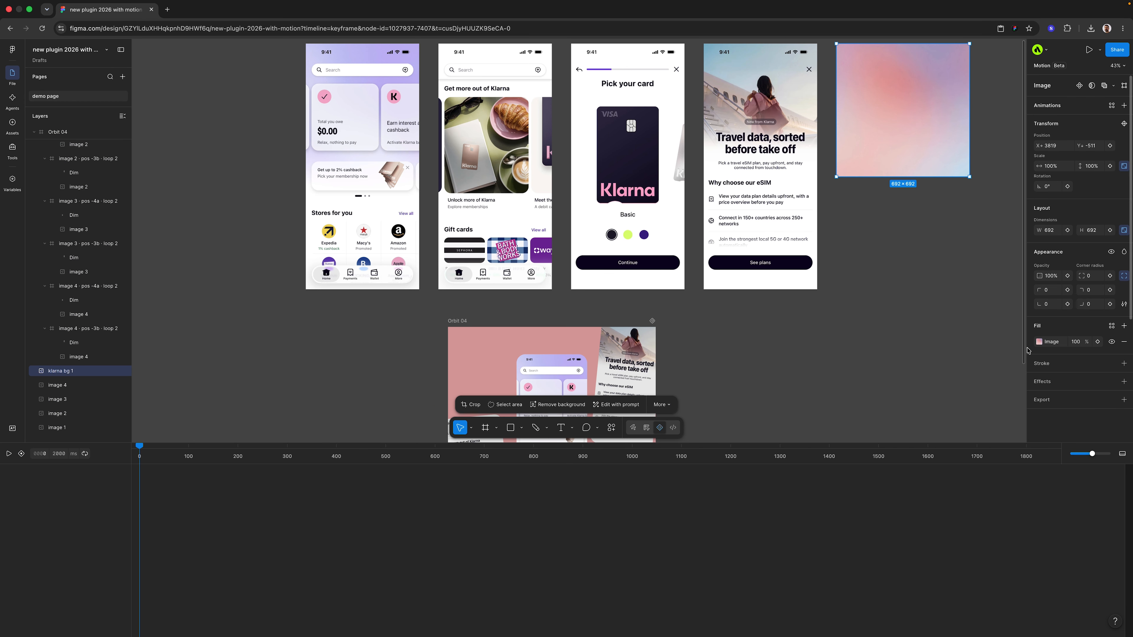
scroll(936, 330, "down", 4)
left_click(867, 300)
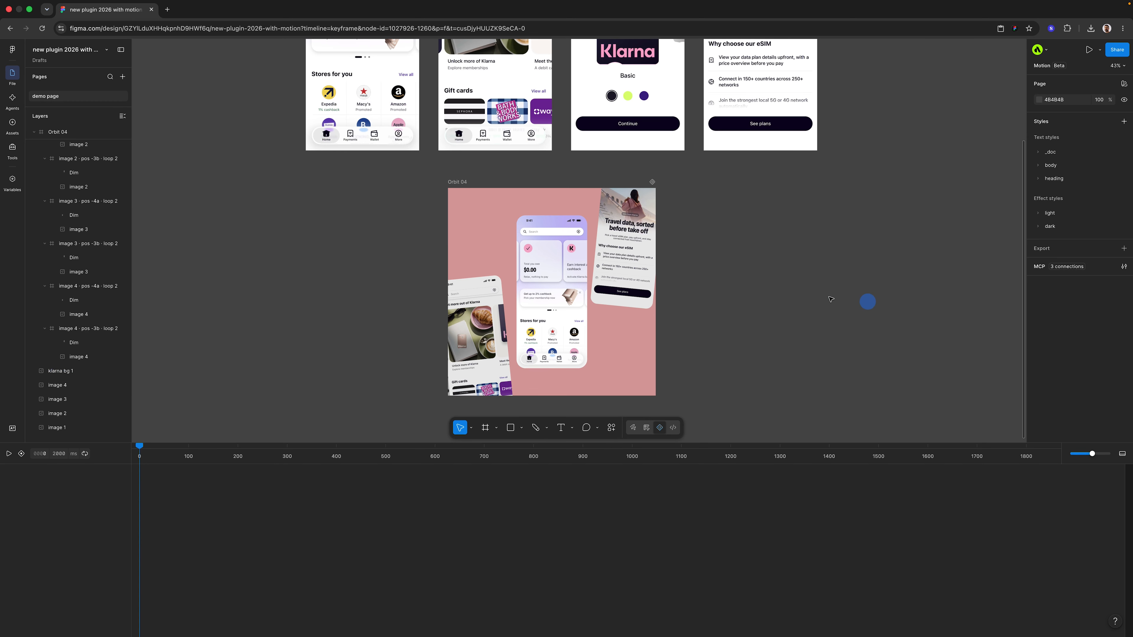
Paste the copied image fill over the Orbit 04 frame's solid fill and play the animation
scroll(454, 155, "up", 3, "ctrl")
left_click(454, 155)
scroll(419, 170, "down", 3)
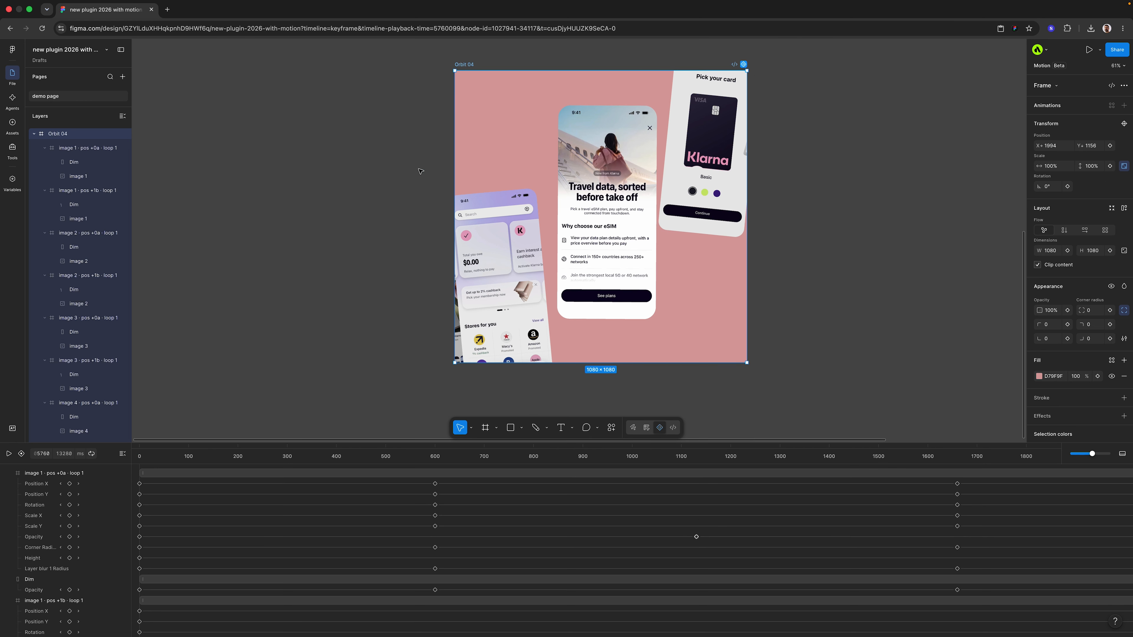
left_click(1034, 379)
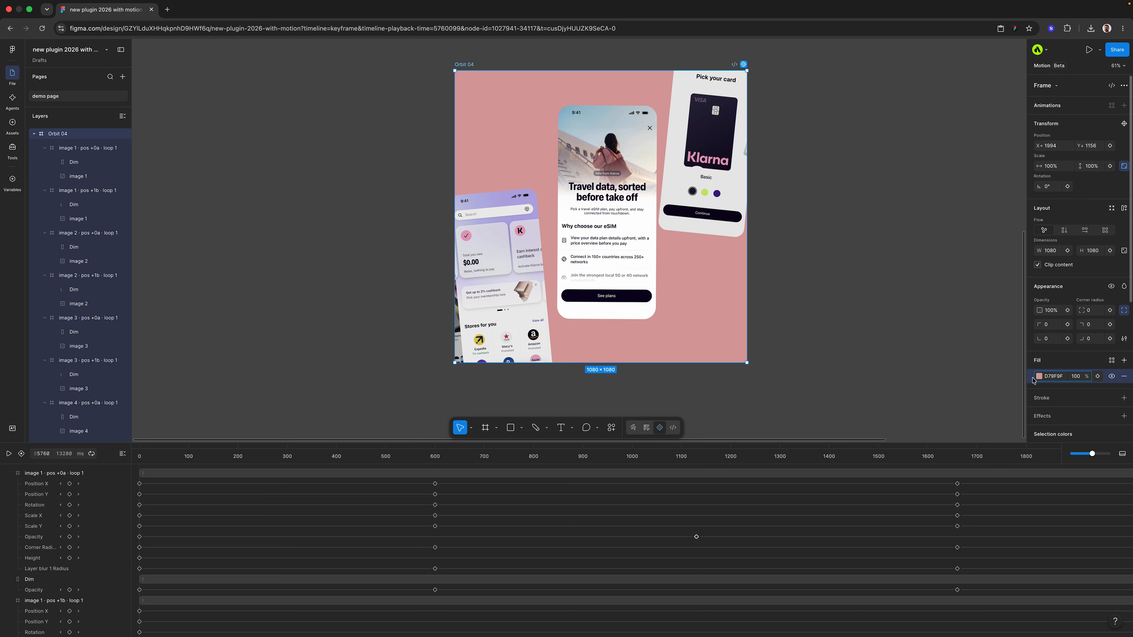
key("ctrl+v")
key("space")
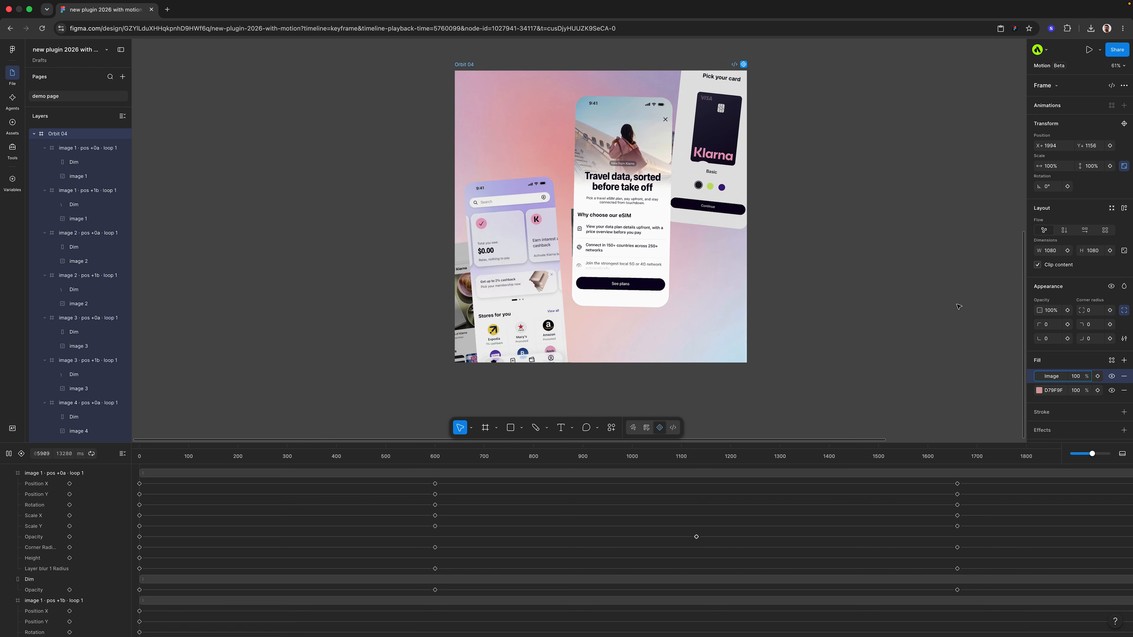
Pause the animation and inspect the image fill of the image 2 layer inside "image 2 · pos +1b · loop 1"
key("space")
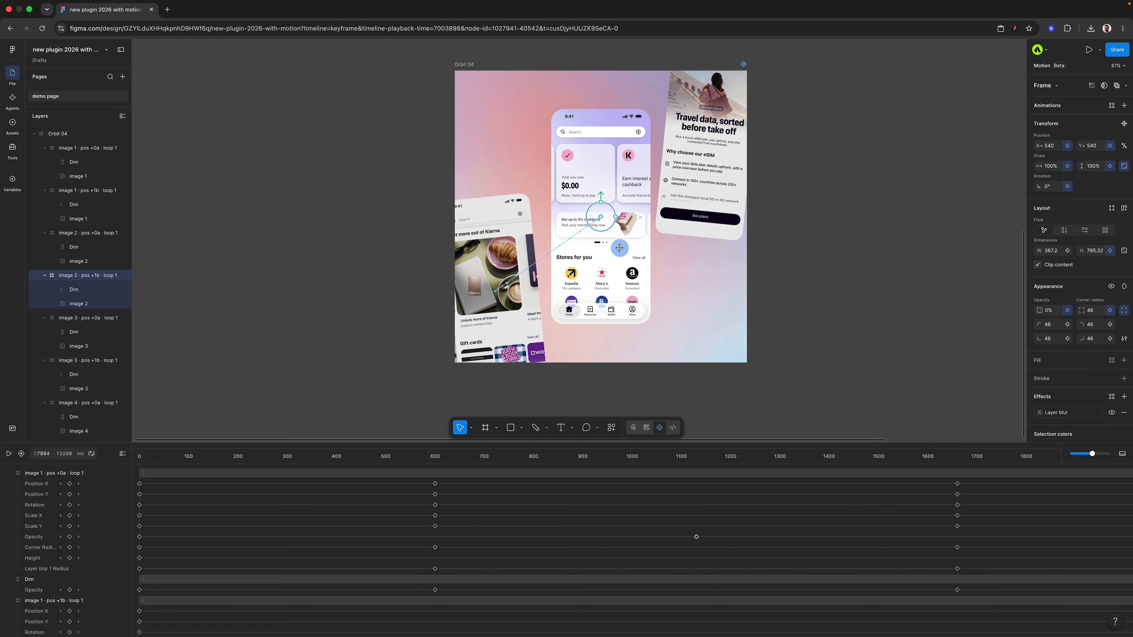
left_click(69, 304)
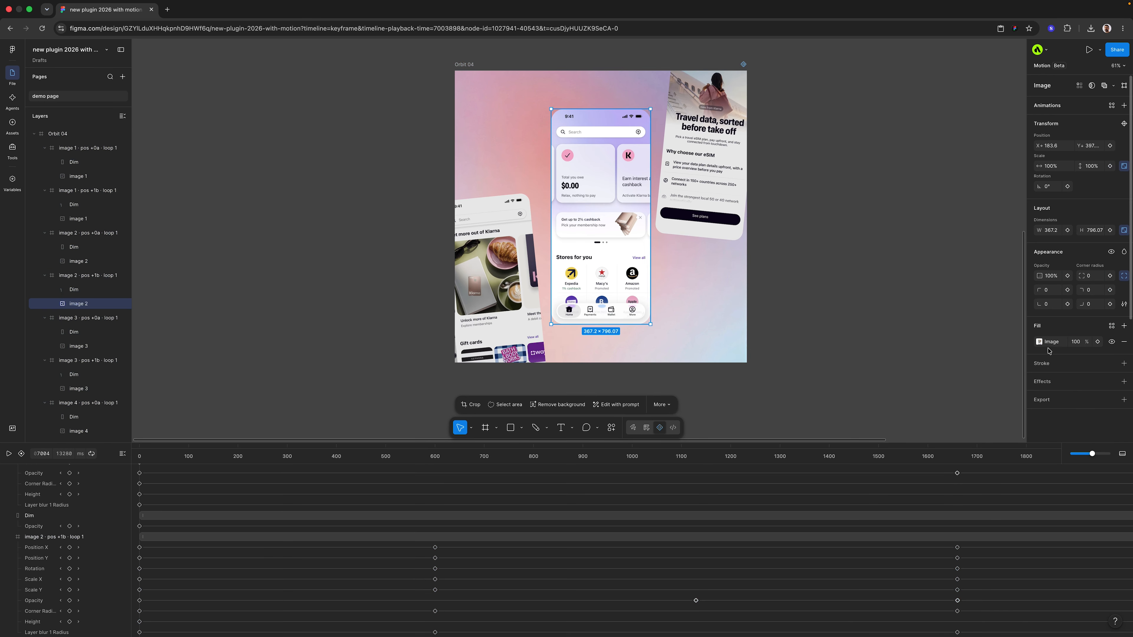
left_click(1040, 342)
left_click(1017, 343)
Select the Orbit 04 frame, play its animation and pause it partway through
left_click(464, 65)
key("space")
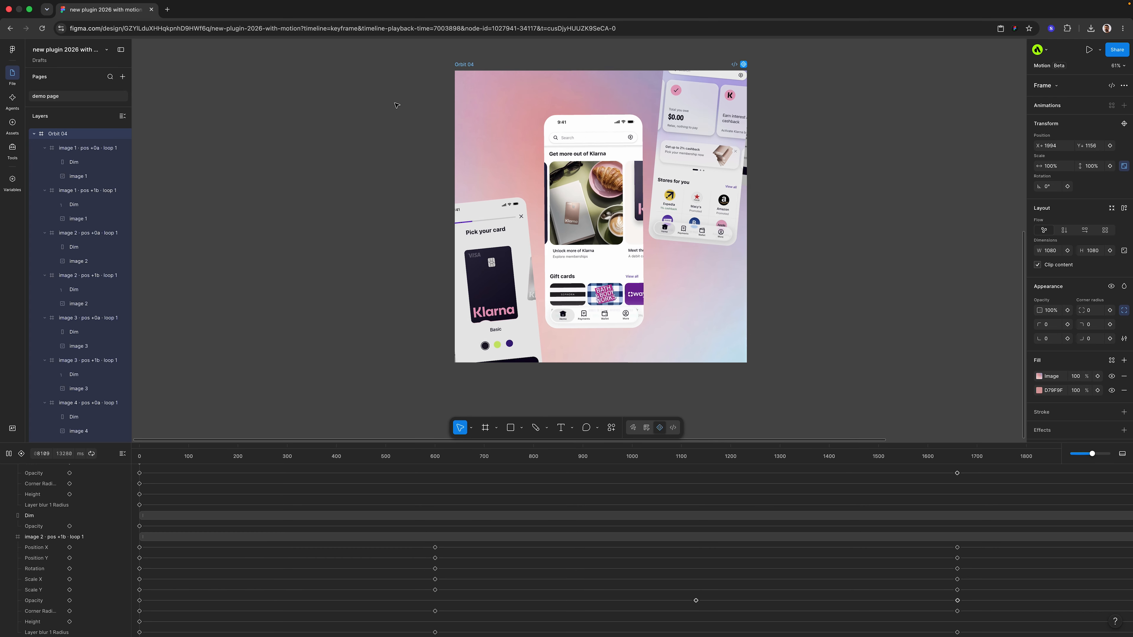
key("space")
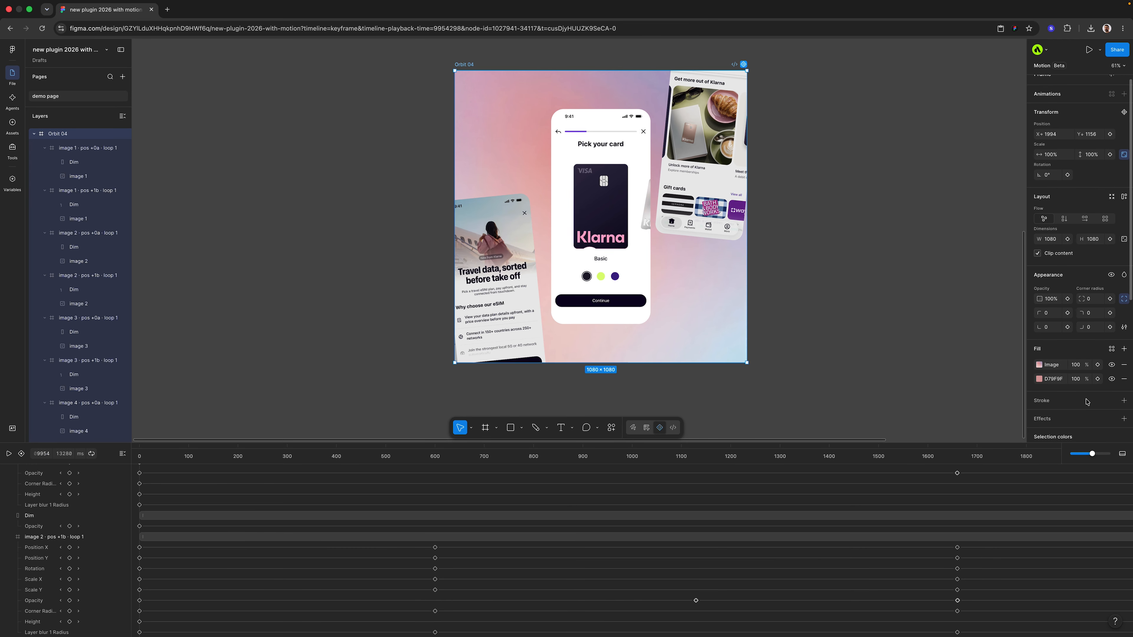
Examine the size and format options in the Orbit 04 frame's animated export settings
scroll(1075, 327, "down", 5)
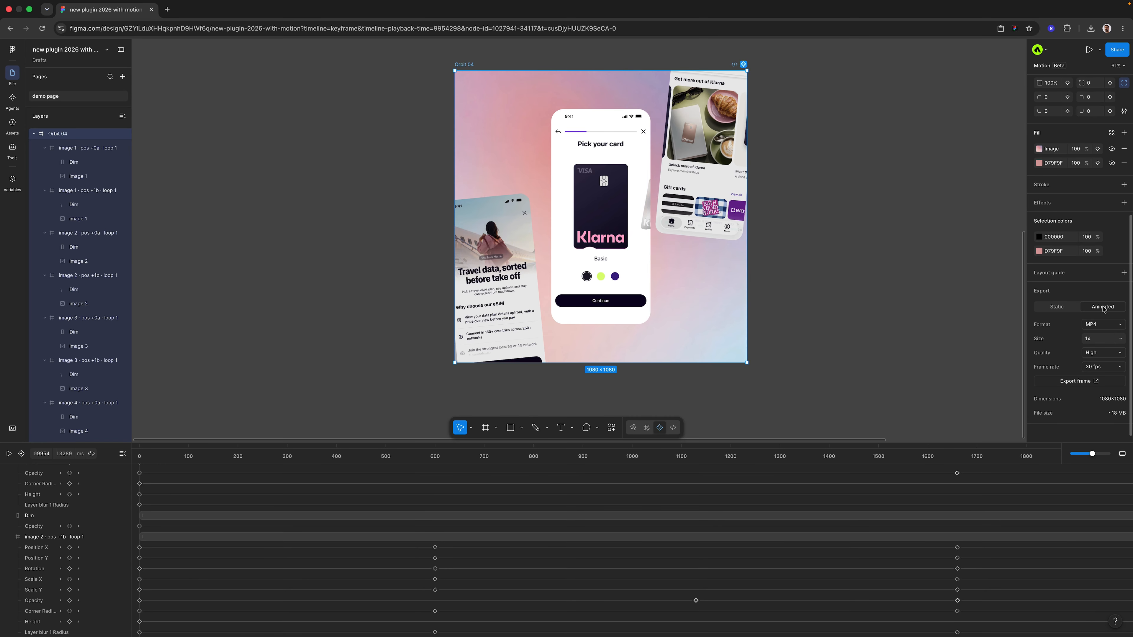
left_click(1120, 338)
left_click(1120, 326)
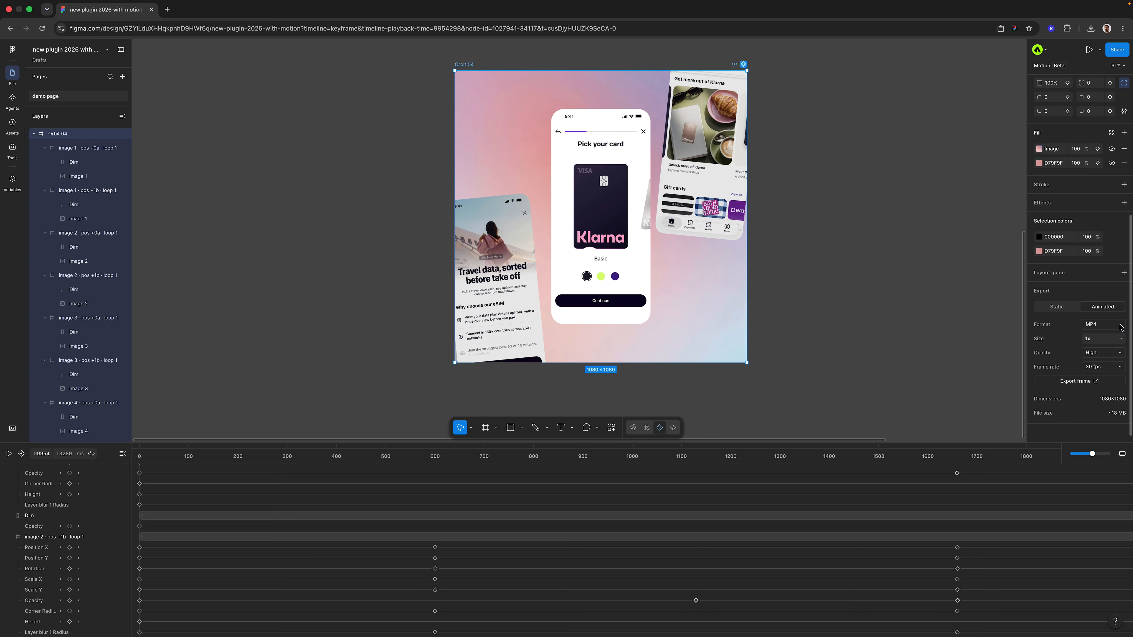